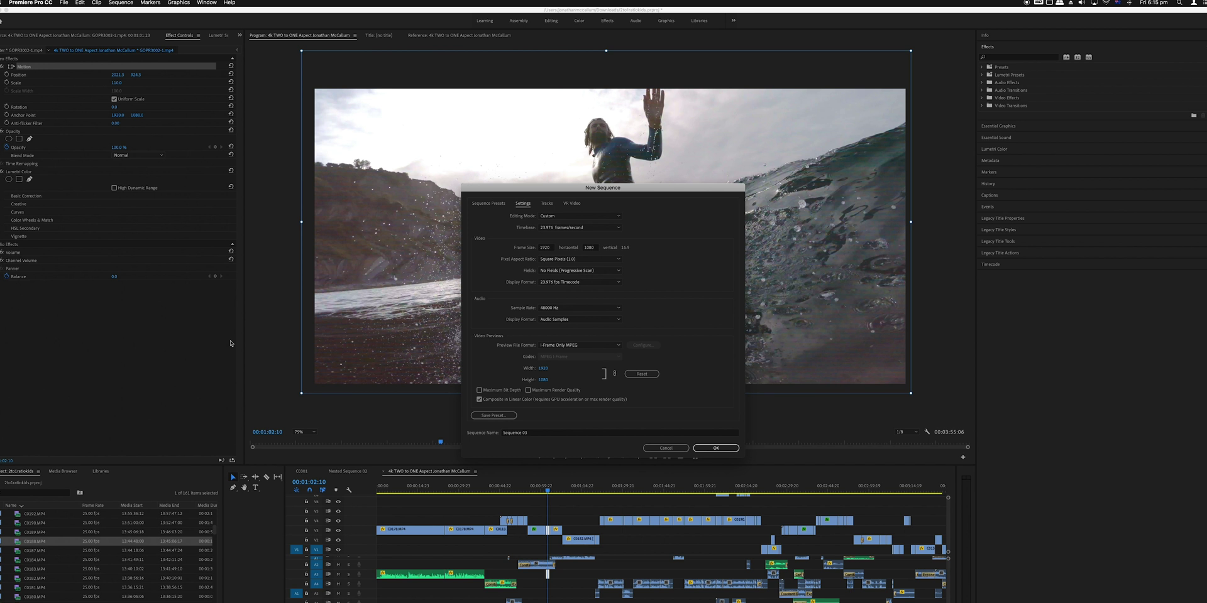
# - Check the File menu and Editing Mode options, then switch to the Chrome aspect-ratio cheat sheet
pyautogui.click(64, 3)
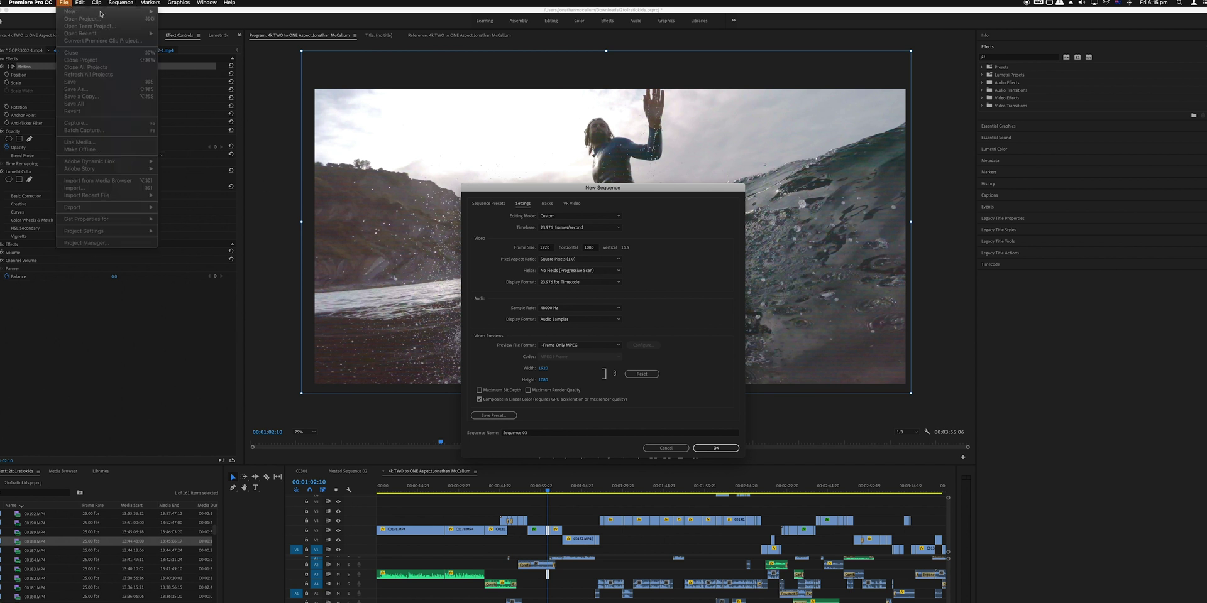
pyautogui.press('Escape')
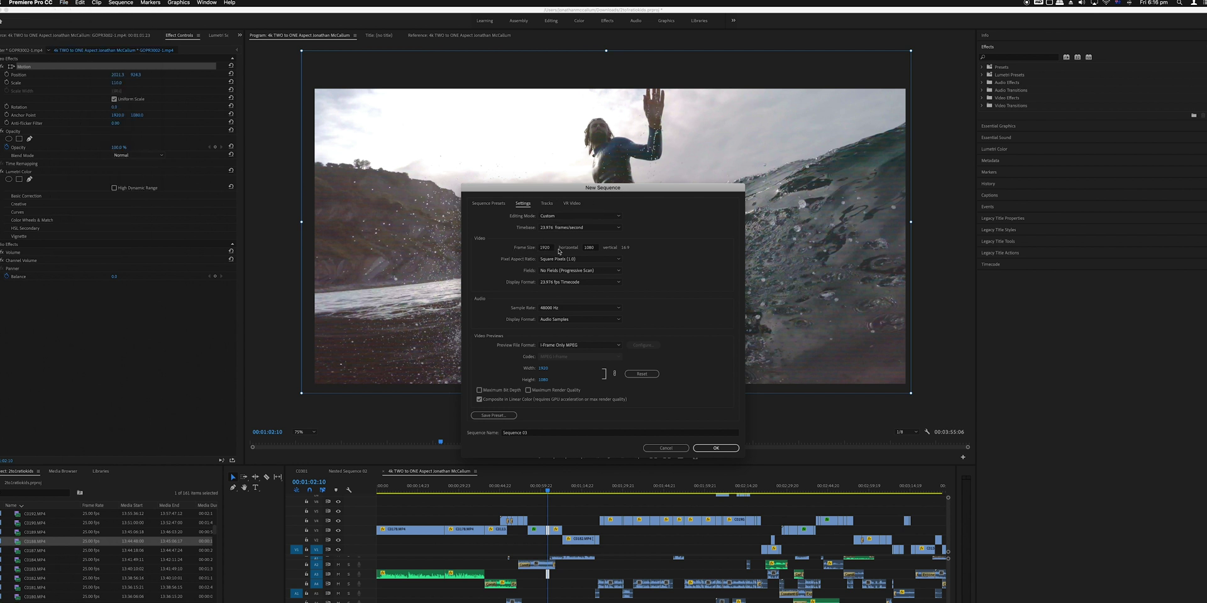
pyautogui.click(579, 218)
pyautogui.click(578, 224)
pyautogui.press('super+Tab')
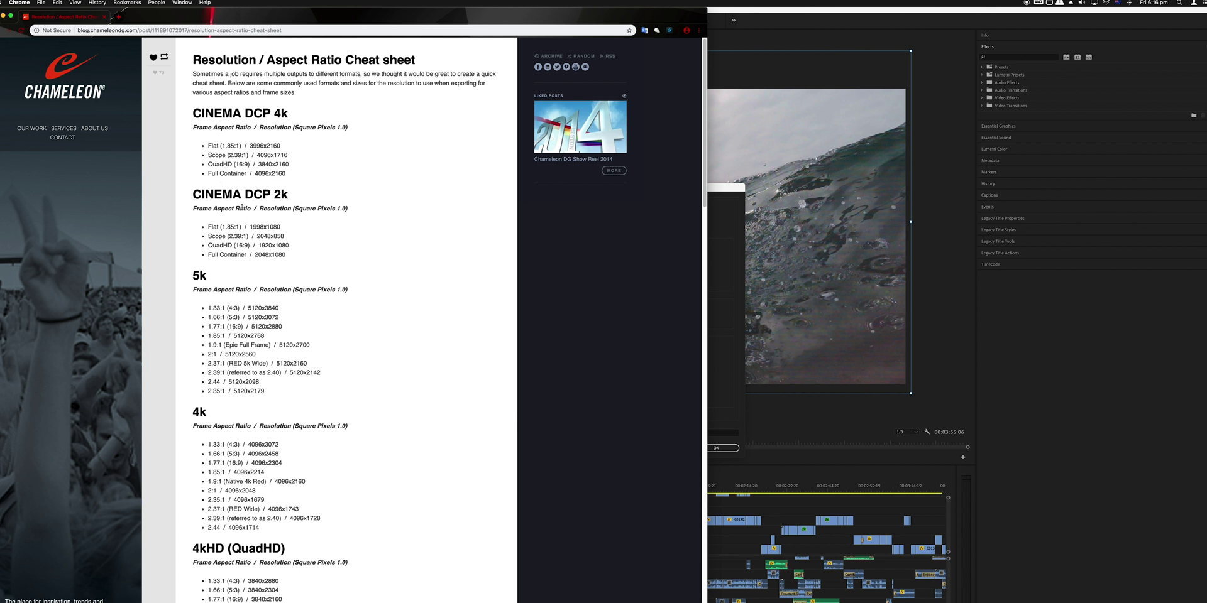
# - Highlight 4096×2048 (4K, 2:1) on the cheat sheet and return to Premiere
pyautogui.moveTo(209, 490); pyautogui.dragTo(255, 491)
pyautogui.click(788, 405)
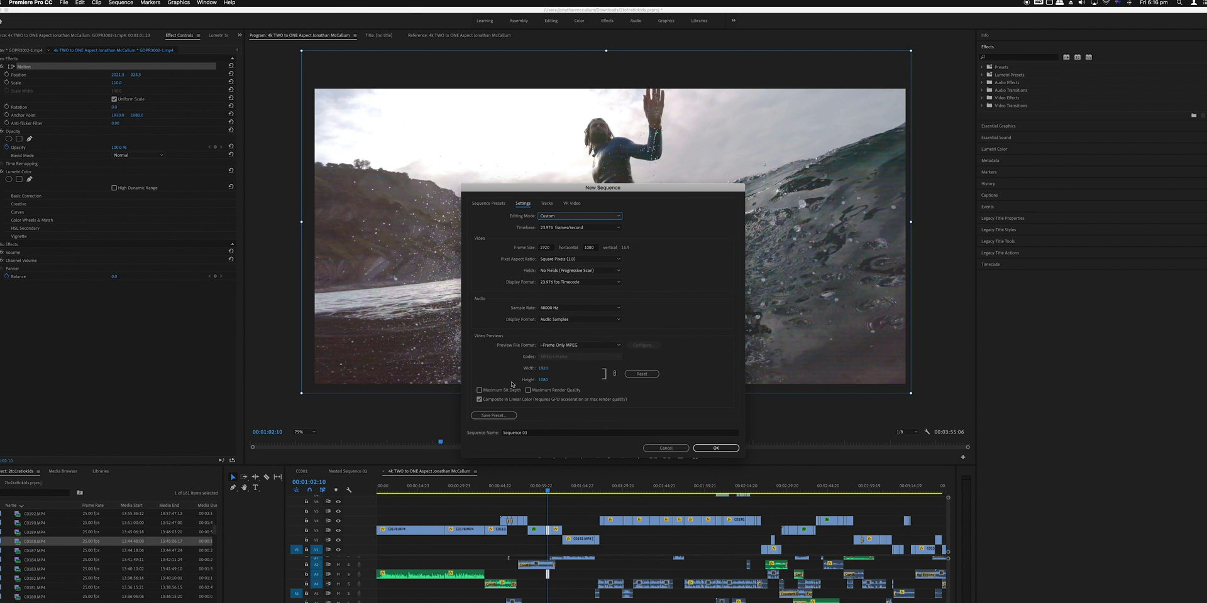
# - Cancel the new sequence, save the project, and scale the surf clip past 100 to fill the 2:1 frame
pyautogui.click(675, 450)
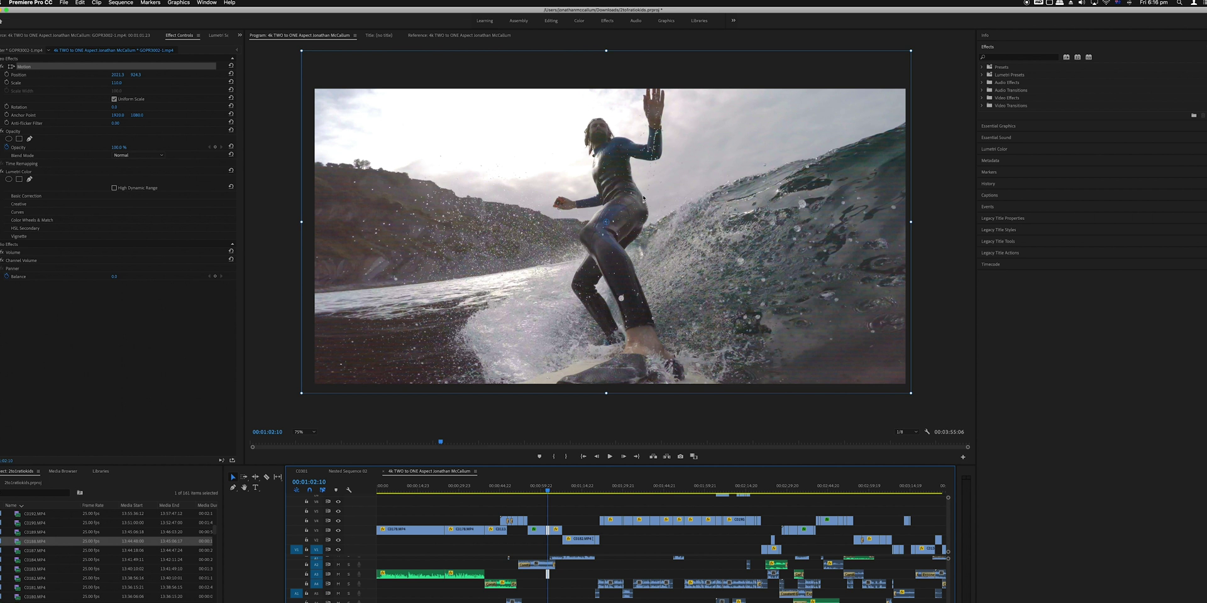
pyautogui.hotkey('ctrl', 's')
pyautogui.click(538, 407)
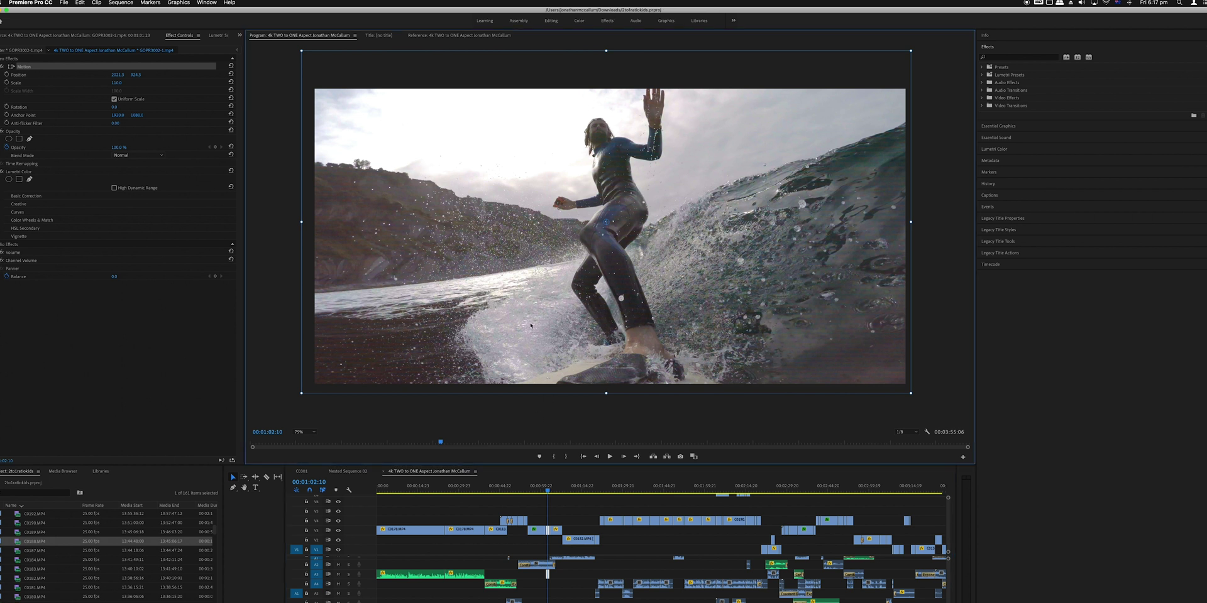
pyautogui.moveTo(116, 83); pyautogui.dragTo(94, 82)
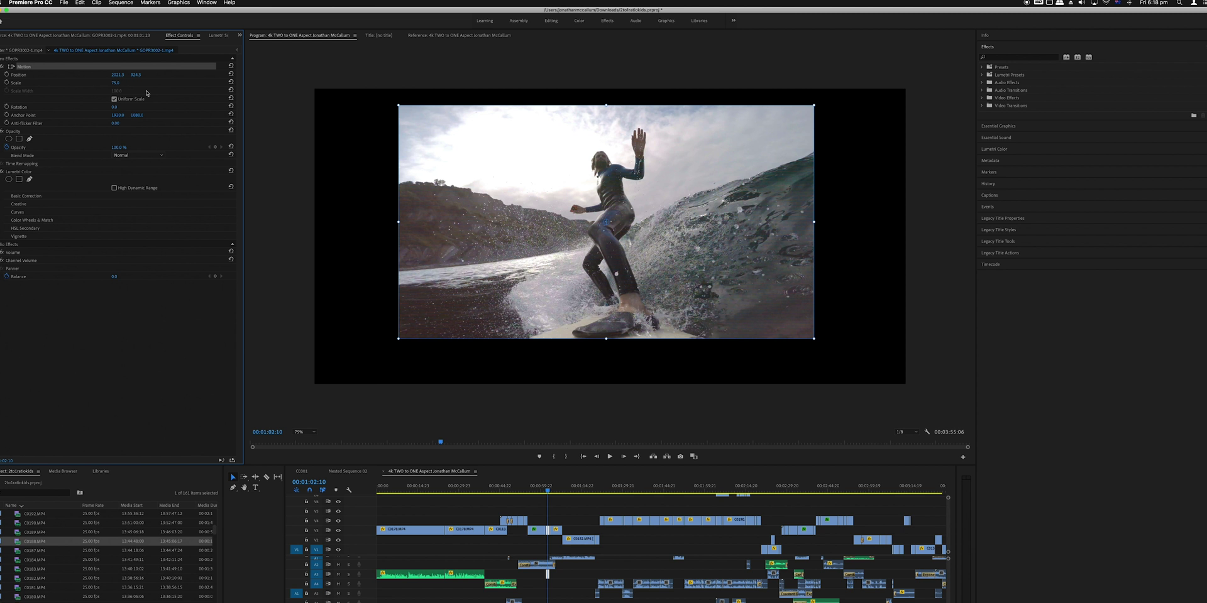
pyautogui.moveTo(119, 83); pyautogui.dragTo(143, 82)
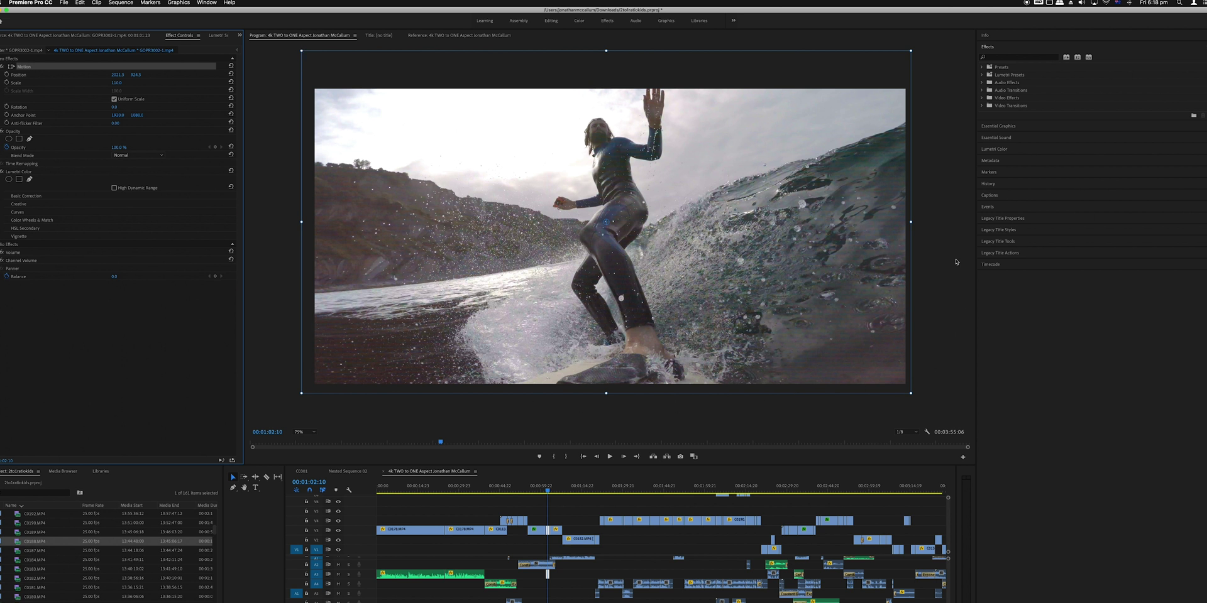
pyautogui.click(64, 4)
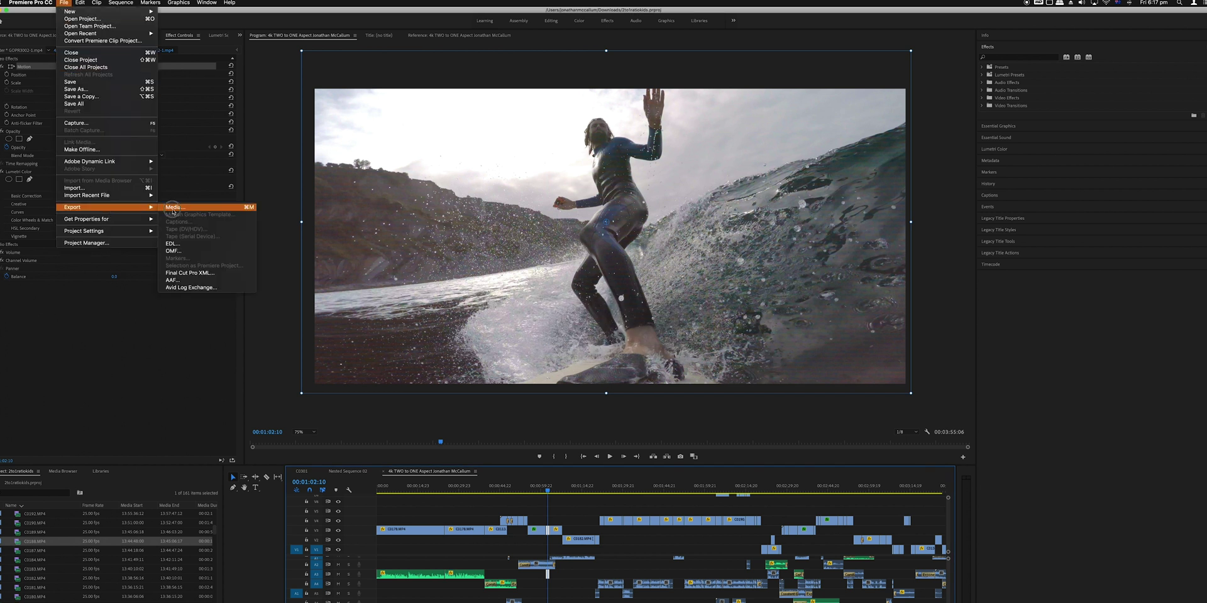
# - Open the H.264 media export settings and match the video settings to the source
pyautogui.click(539, 215)
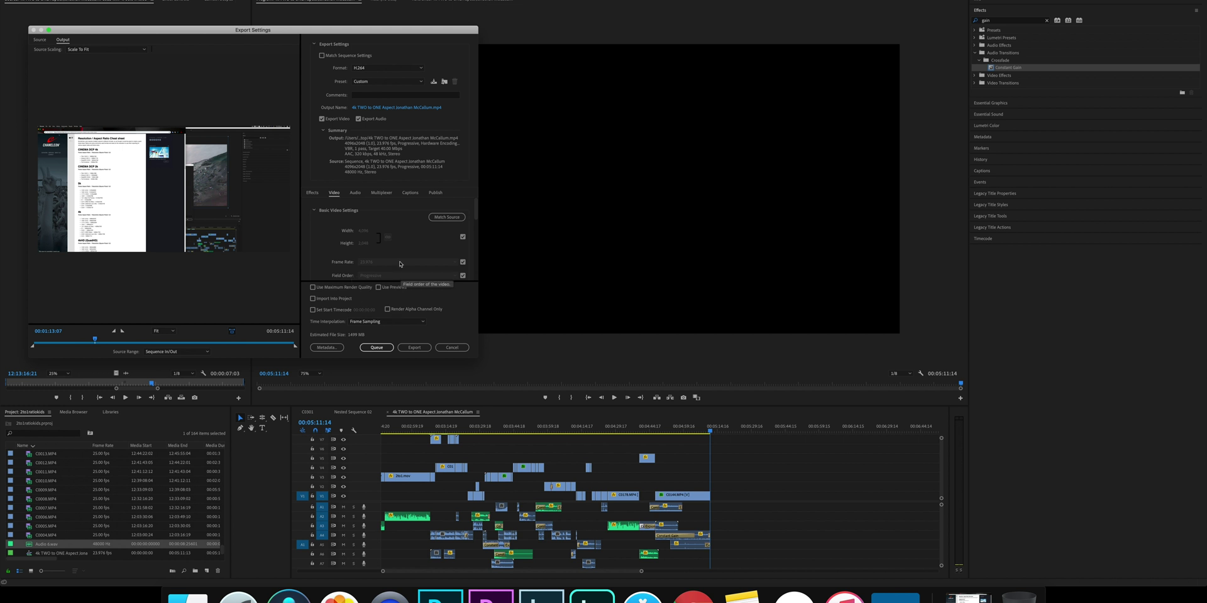
pyautogui.click(441, 217)
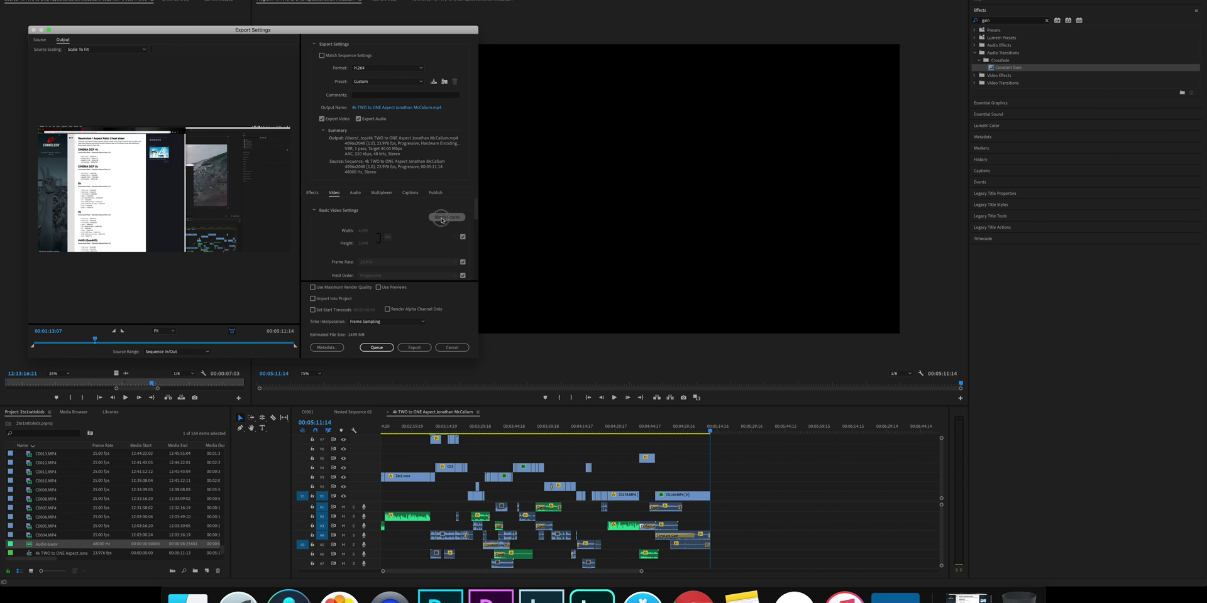